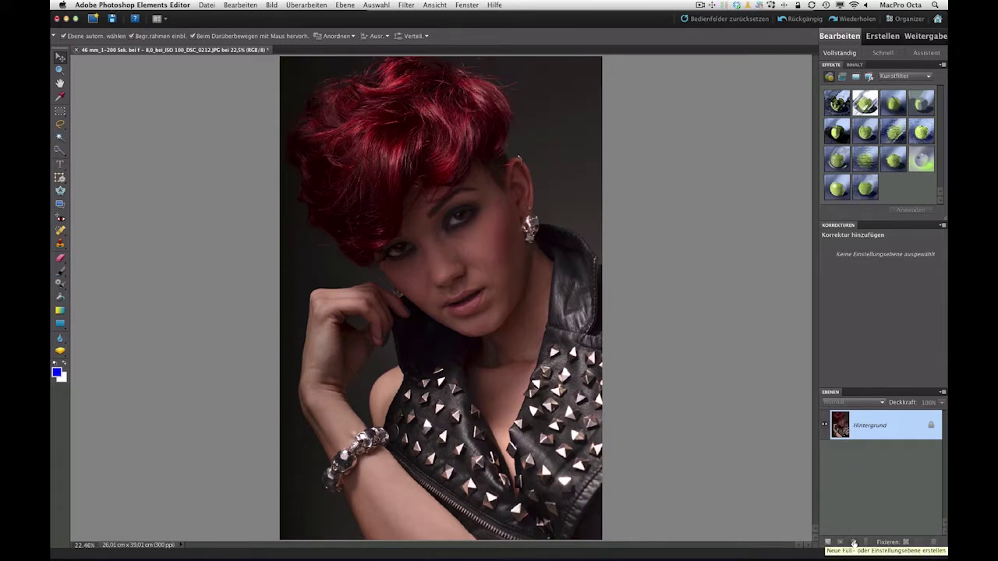
Add a Tonwertkorrektur layer with midtones at 0,83 and output white at 243.
left_click(853, 543)
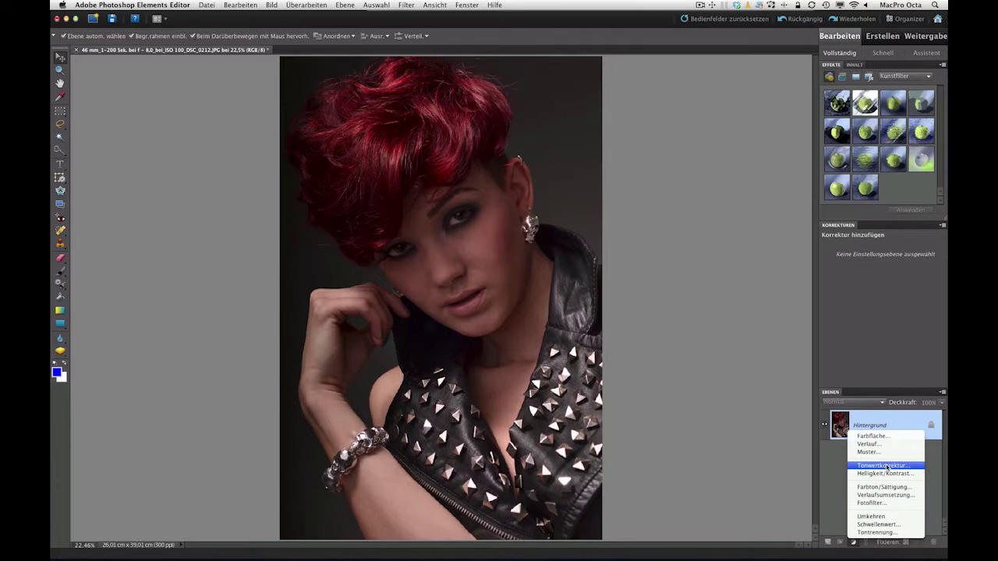
left_click(886, 468)
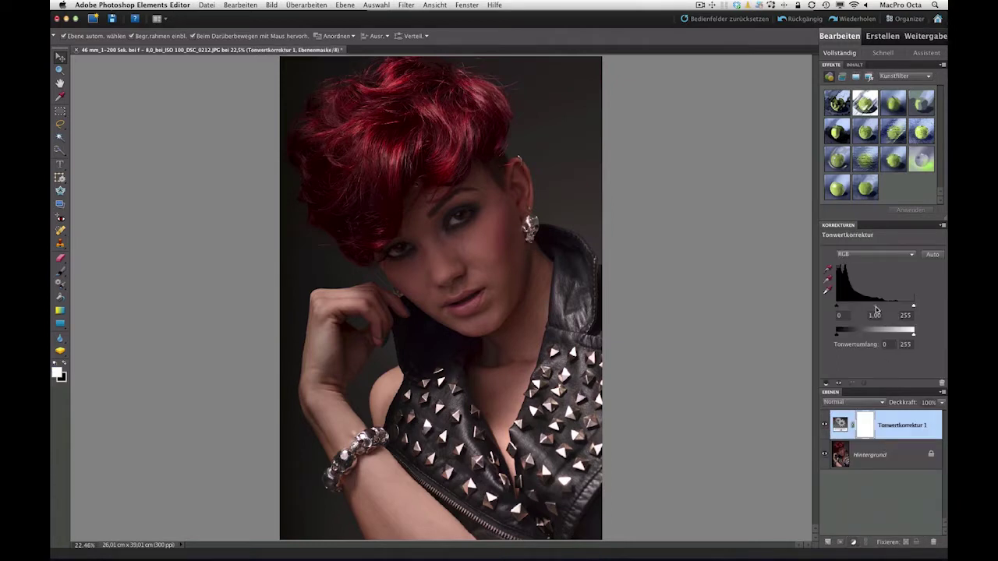
left_click_drag(873, 309, 880, 309)
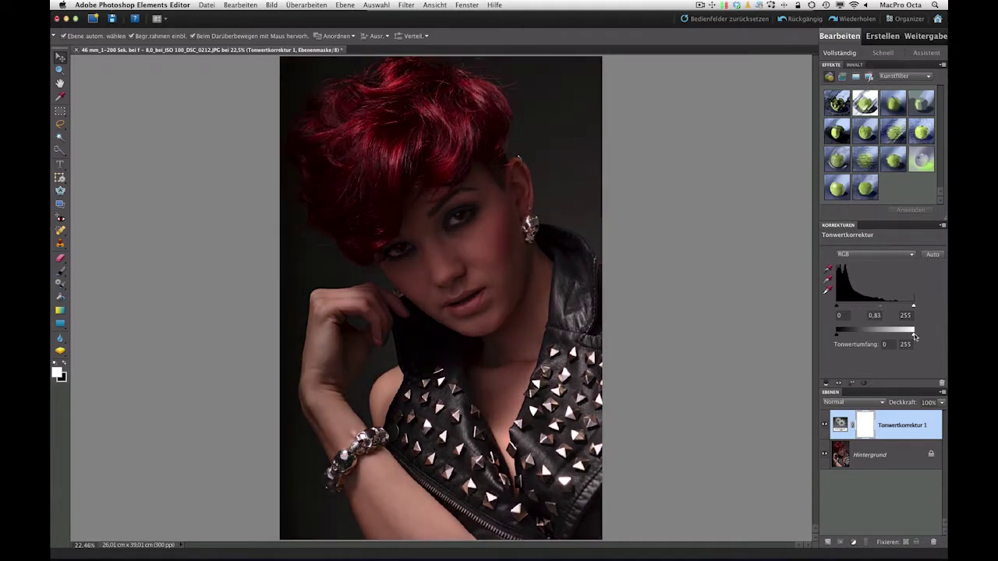
mouse_move(914, 337)
left_mouse_down()
mouse_move(857, 337)
mouse_move(923, 338)
left_mouse_up()
left_click_drag(914, 338, 910, 337)
Draw a gradient in the Levels mask from the lower right up toward the hair.
left_click(62, 311)
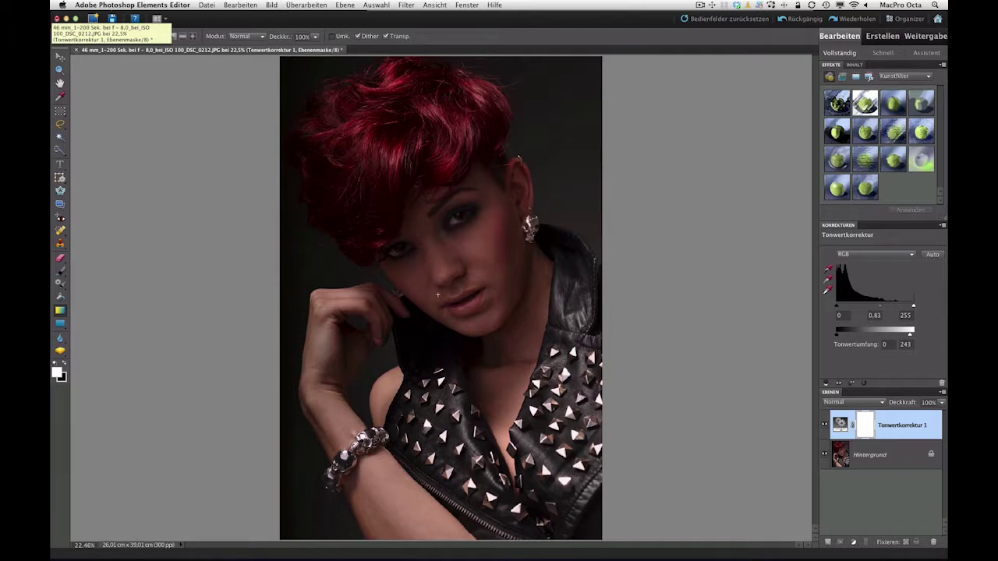
left_click_drag(534, 492, 391, 250)
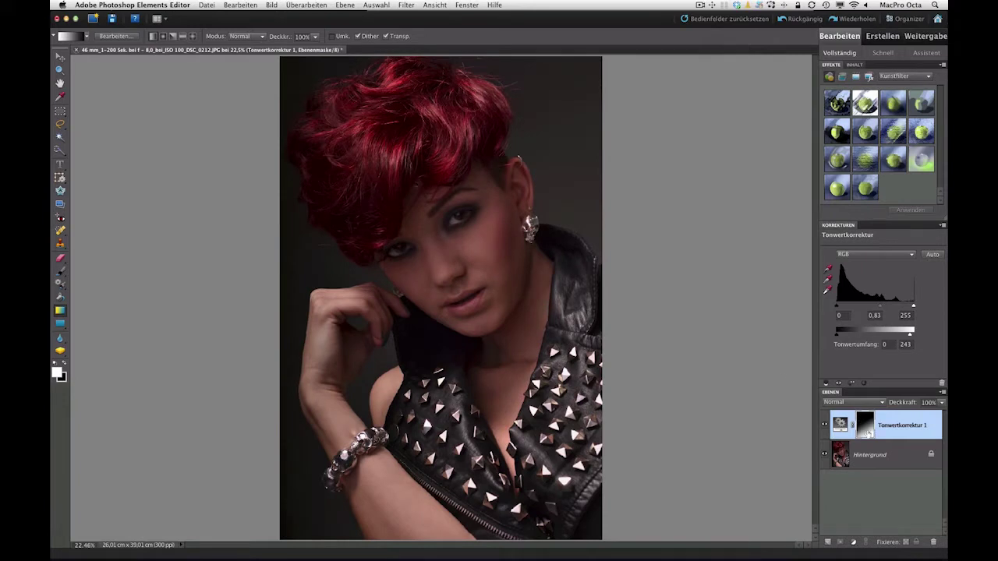
left_click_drag(488, 414, 349, 166)
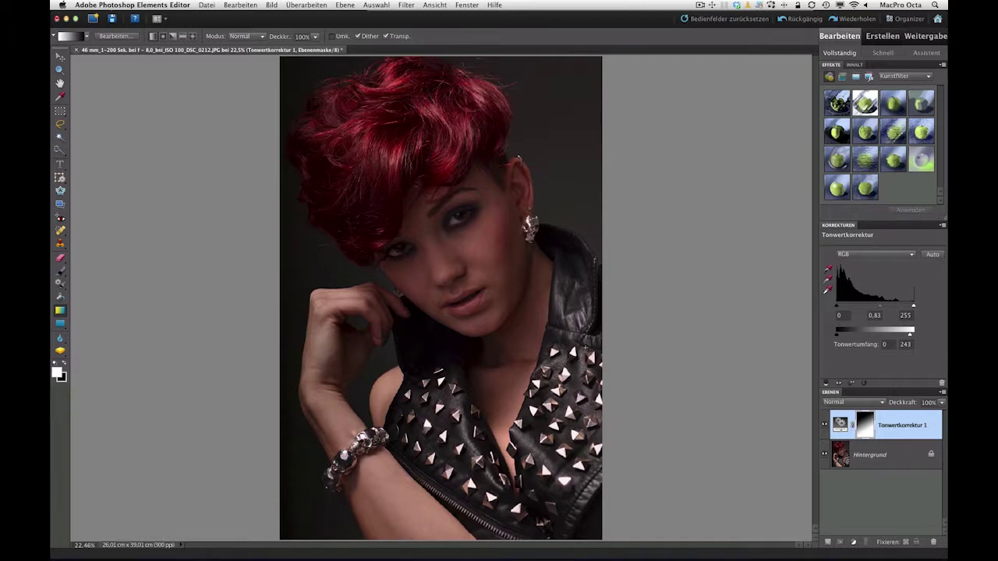
Create Tonwertkorrektur 2 and raise its midtones to 1,28.
left_click(854, 542)
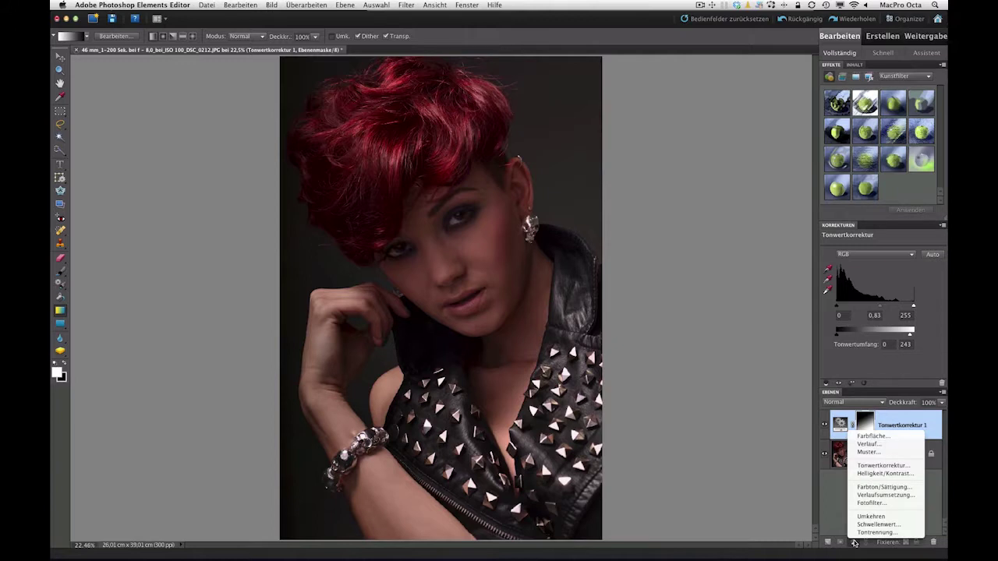
left_click(616, 344)
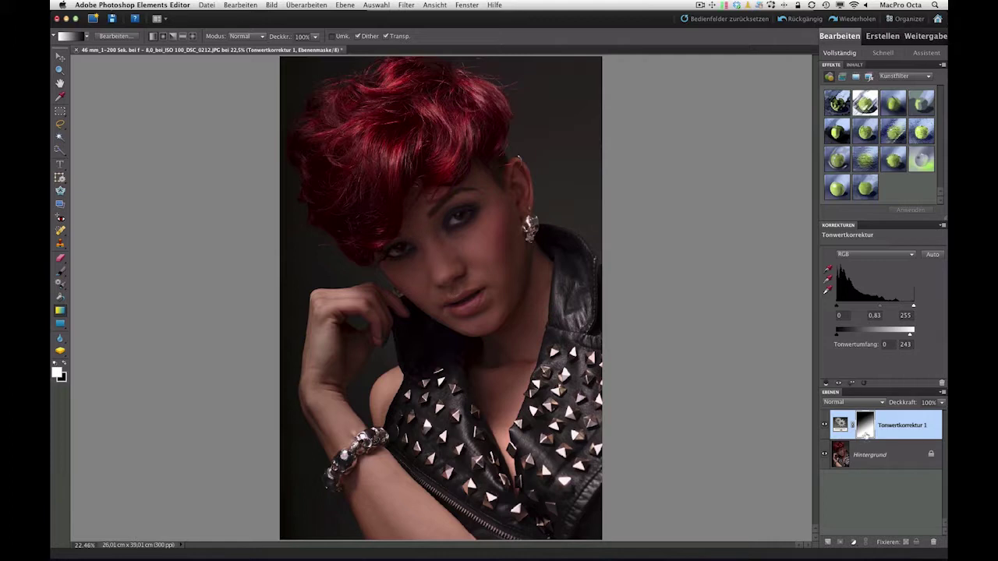
left_click(853, 544)
key("Escape")
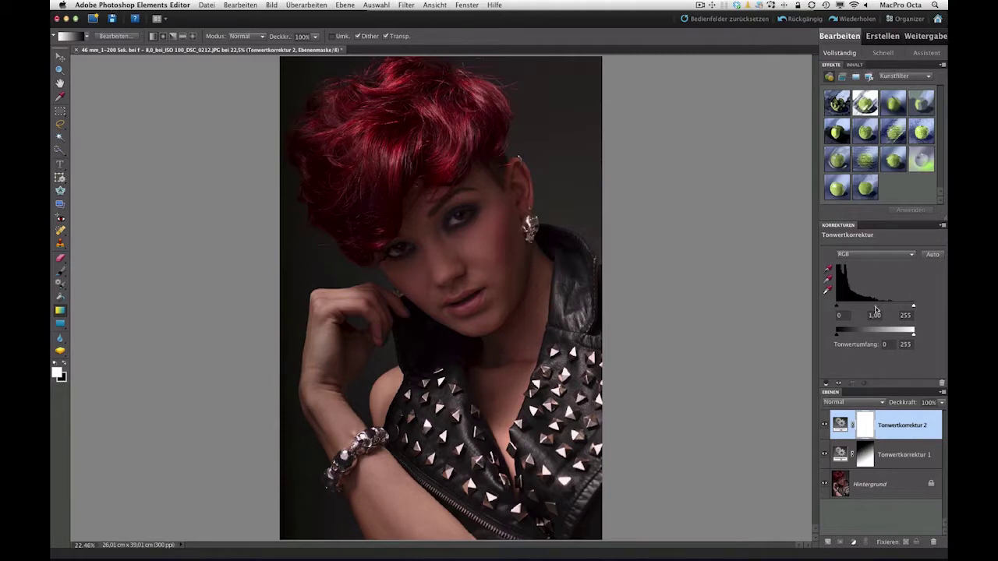
left_click_drag(868, 306, 868, 310)
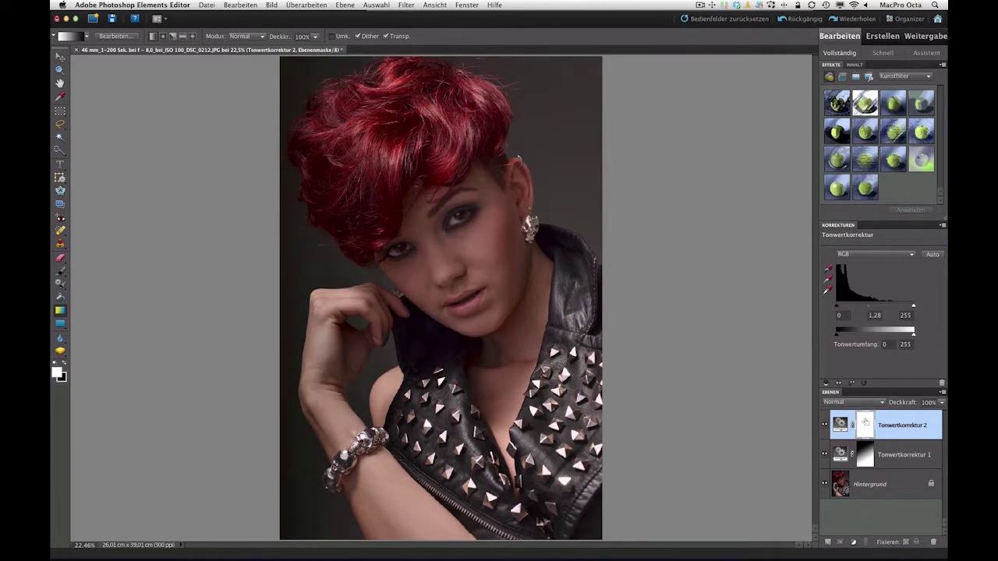
Invert the Tonwertkorrektur 2 mask and paint the face back with a 1802 px brush.
key("ctrl+i")
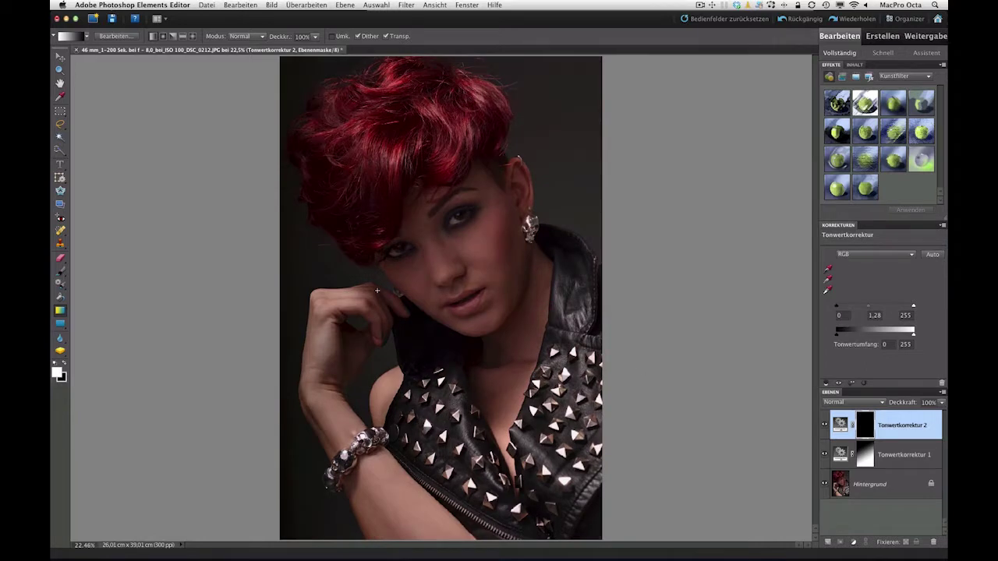
left_click(63, 273)
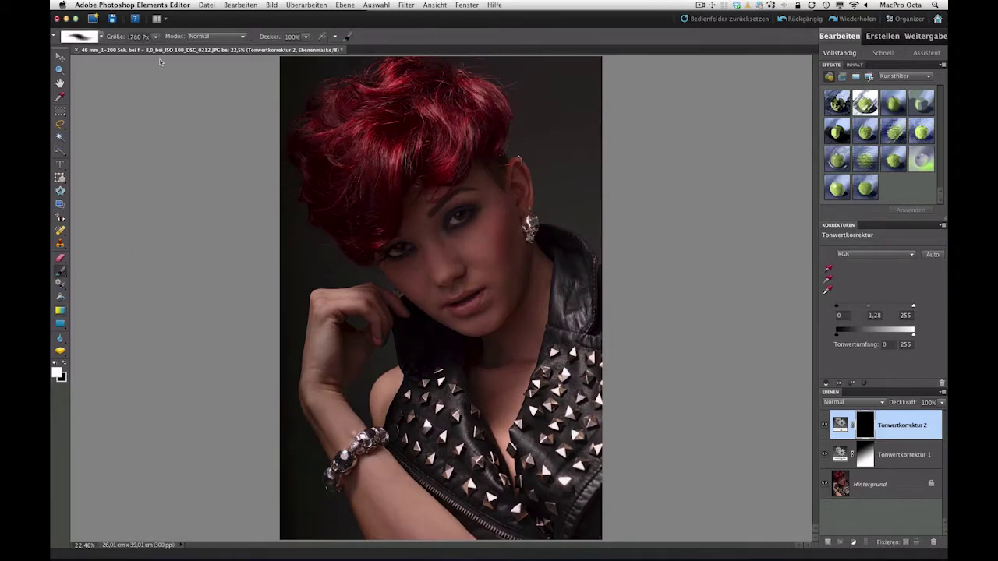
left_click_drag(117, 36, 126, 37)
mouse_move(423, 229)
left_mouse_down()
mouse_move(440, 233)
mouse_move(468, 335)
left_mouse_up()
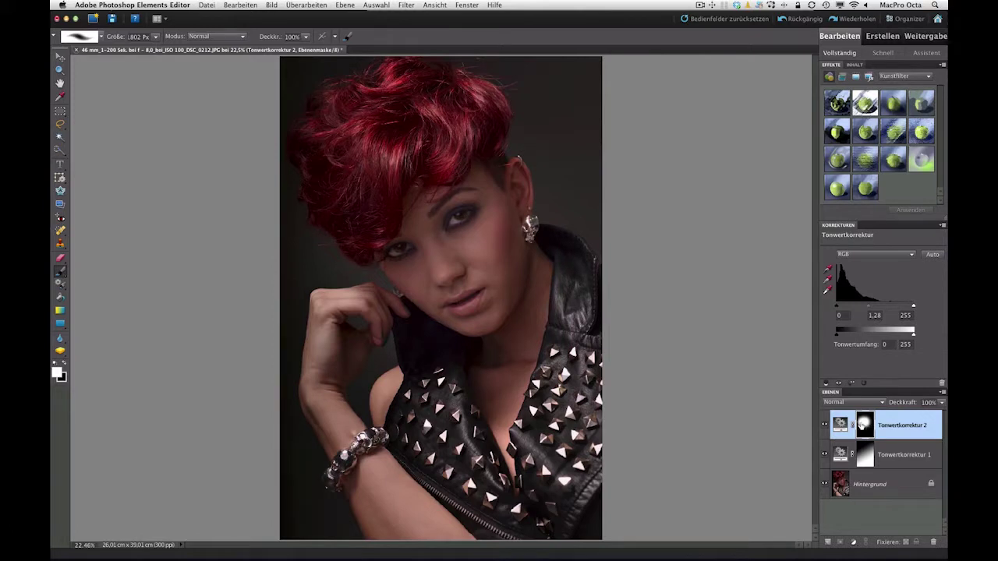
Replace the mask with a fresh one and draw a gradient from the face down-right.
right_click(865, 428)
left_click(869, 419)
left_click(842, 543)
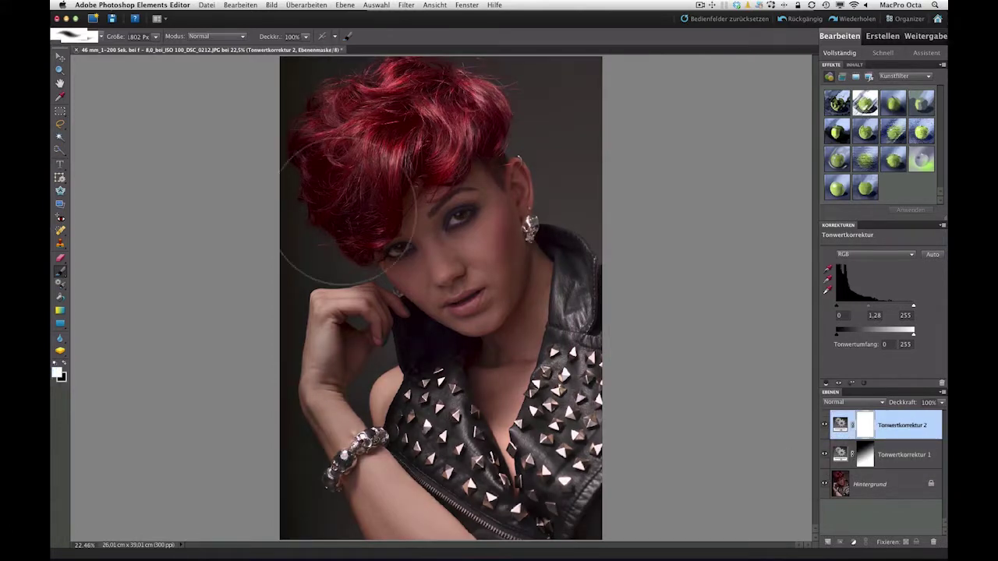
left_click(60, 310)
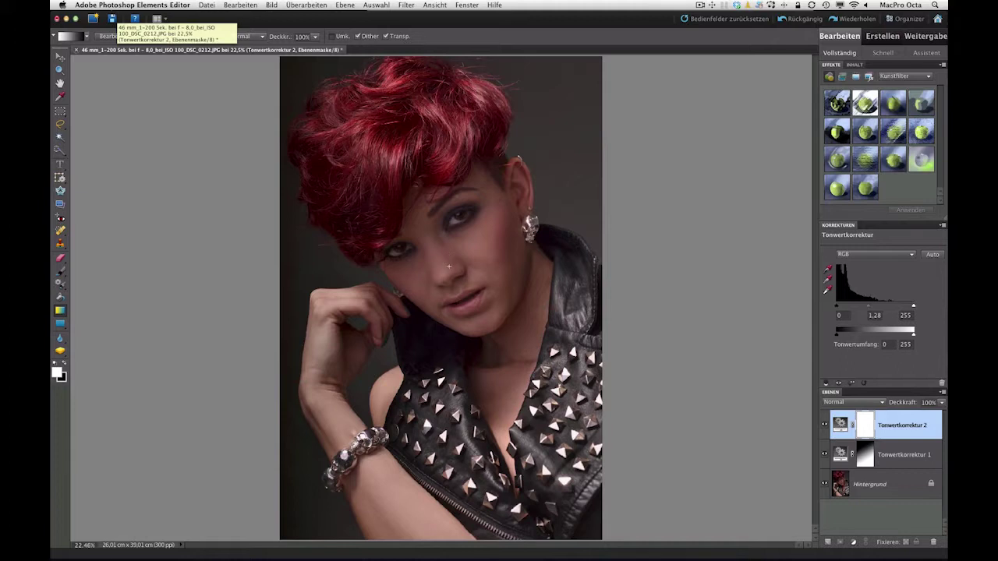
left_click_drag(452, 263, 543, 384)
left_click_drag(449, 264, 578, 431)
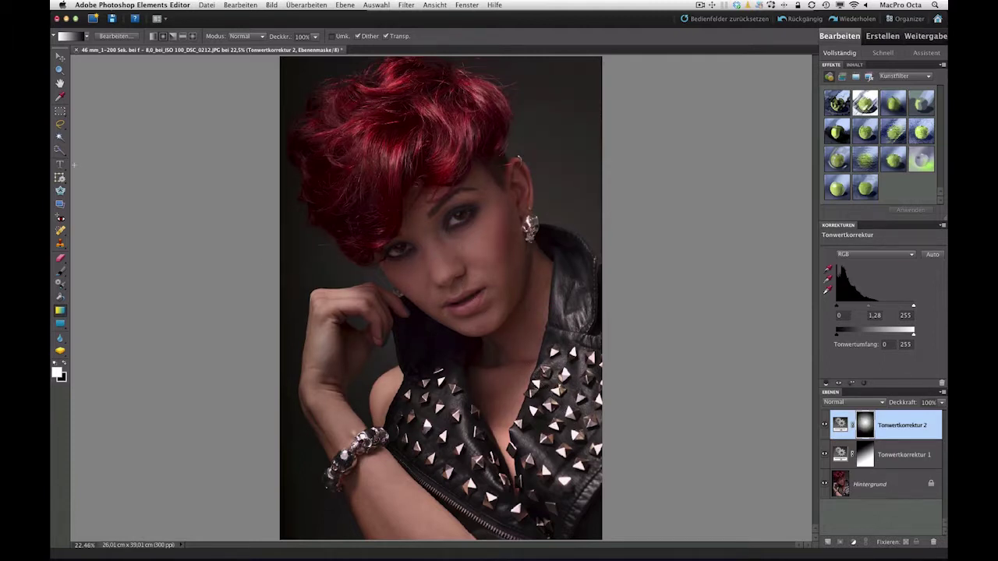
Brush over the face and toward the left edge at 69% opacity.
left_click(62, 272)
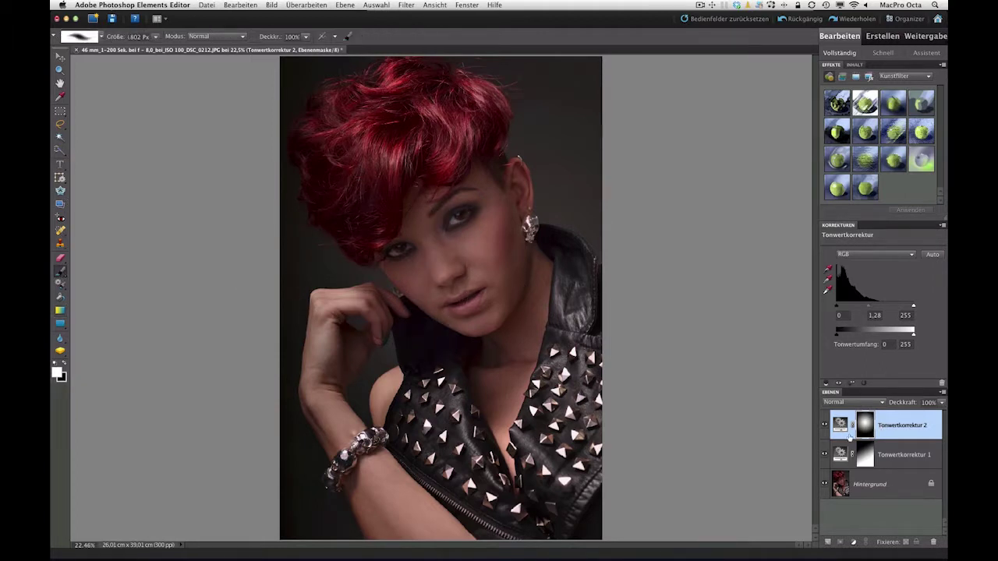
left_click_drag(379, 287, 388, 275)
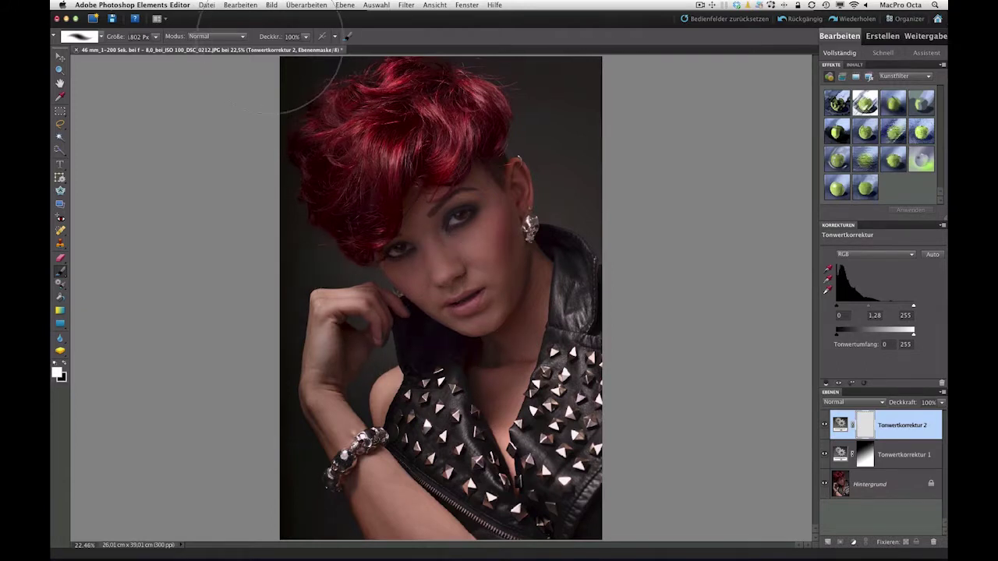
left_click_drag(269, 39, 212, 40)
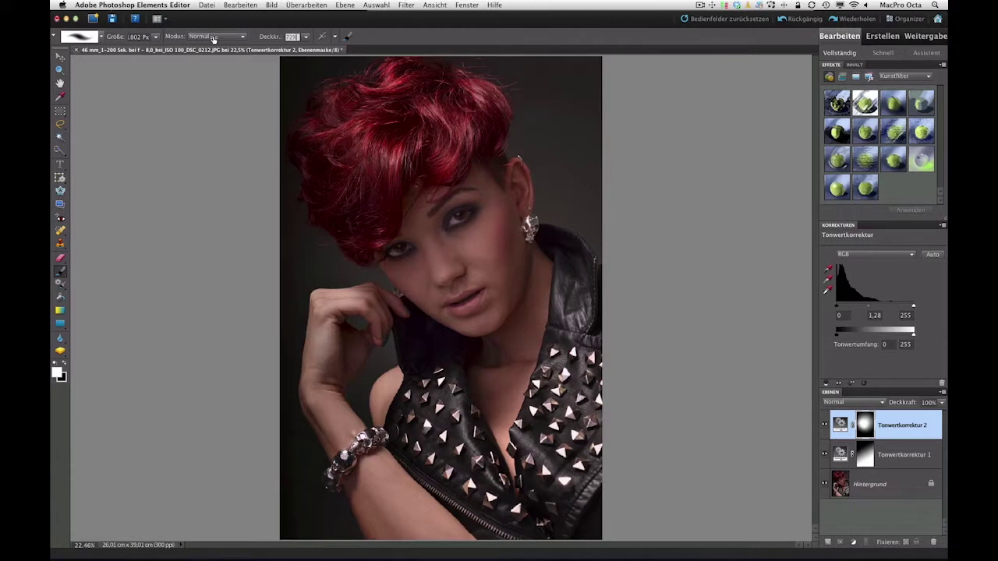
mouse_move(373, 247)
left_mouse_down()
mouse_move(263, 296)
mouse_move(686, 155)
left_mouse_up()
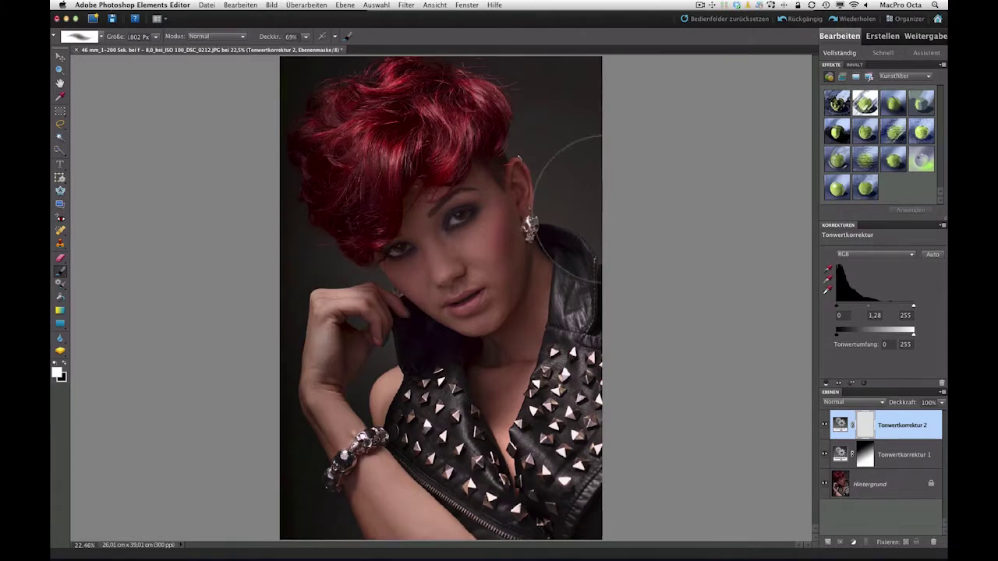
Add a Helligkeit/Kontrast layer with contrast -5 and brightness -25.
left_click(854, 542)
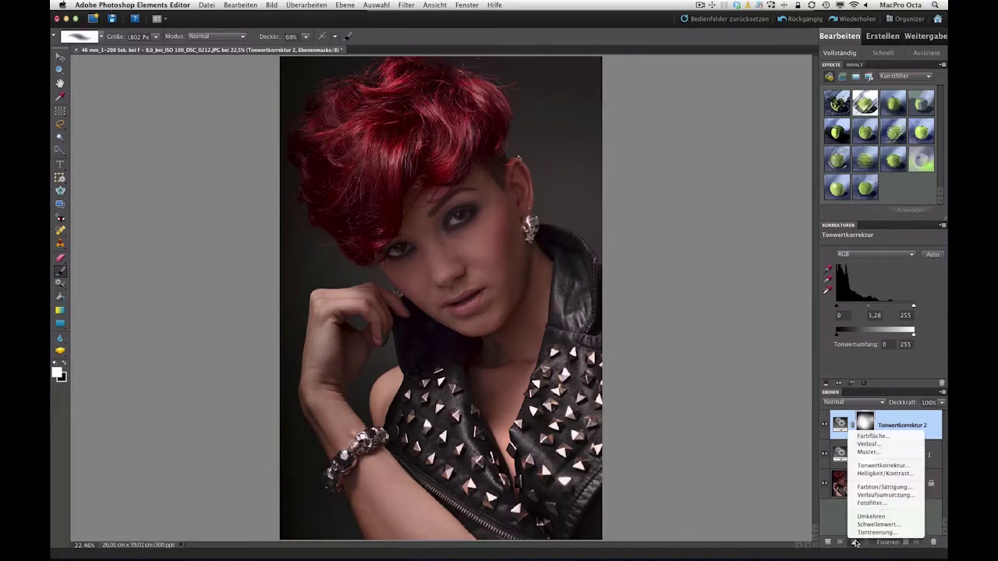
left_click(896, 473)
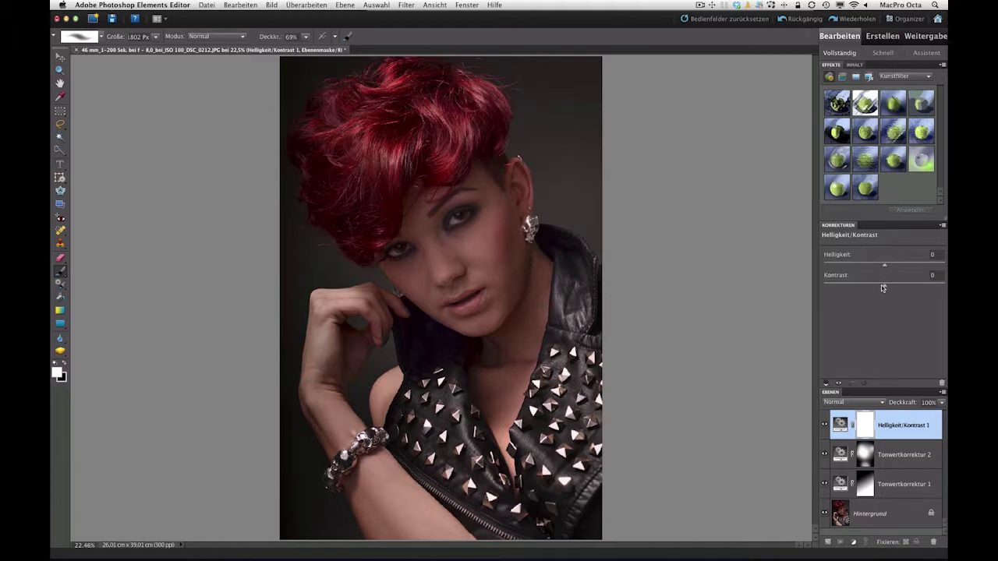
left_click_drag(884, 290, 878, 288)
left_click_drag(885, 270, 874, 268)
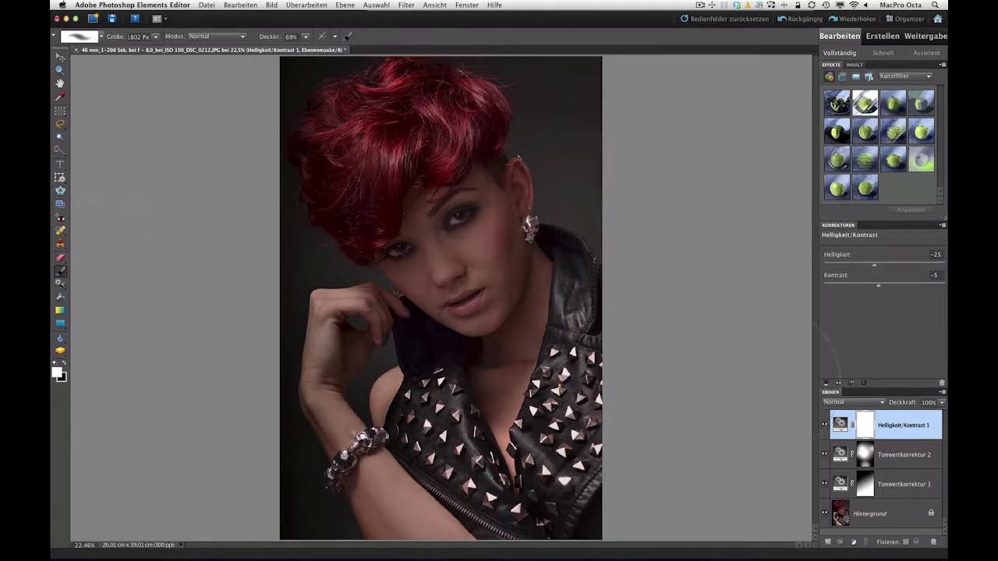
Invert the Helligkeit/Kontrast mask and brush the hair area with a smaller, lower-opacity brush (611).
key("ctrl+i")
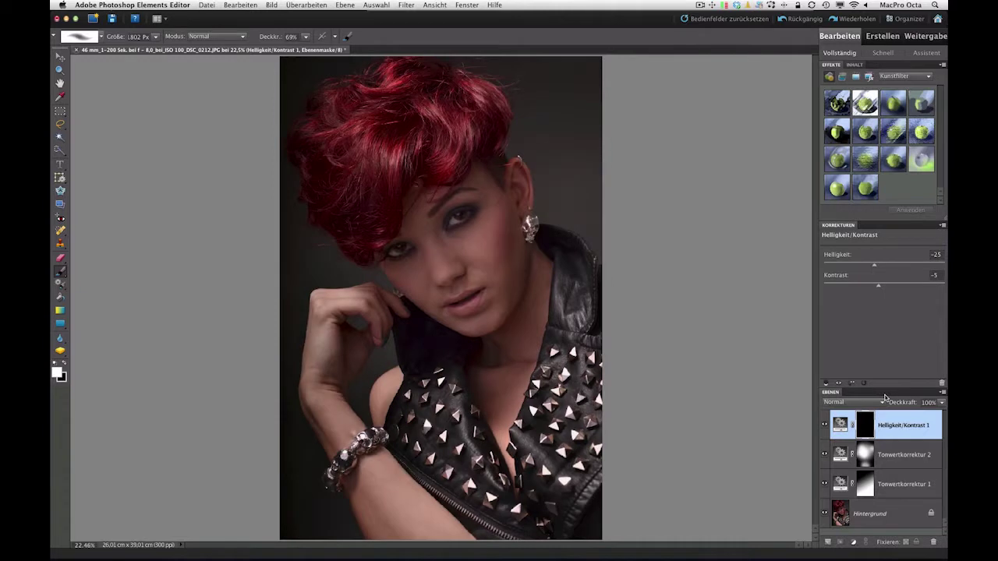
left_click_drag(522, 90, 359, 136)
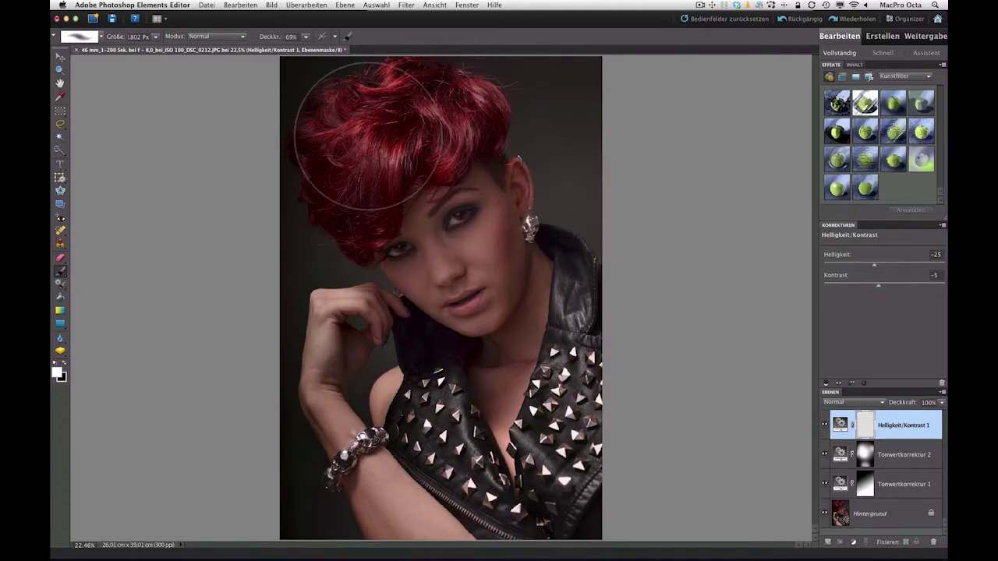
key("ctrl+i")
left_click_drag(279, 39, 256, 40)
mouse_move(120, 39)
left_mouse_down()
mouse_move(78, 43)
mouse_move(119, 45)
mouse_move(104, 39)
left_mouse_up()
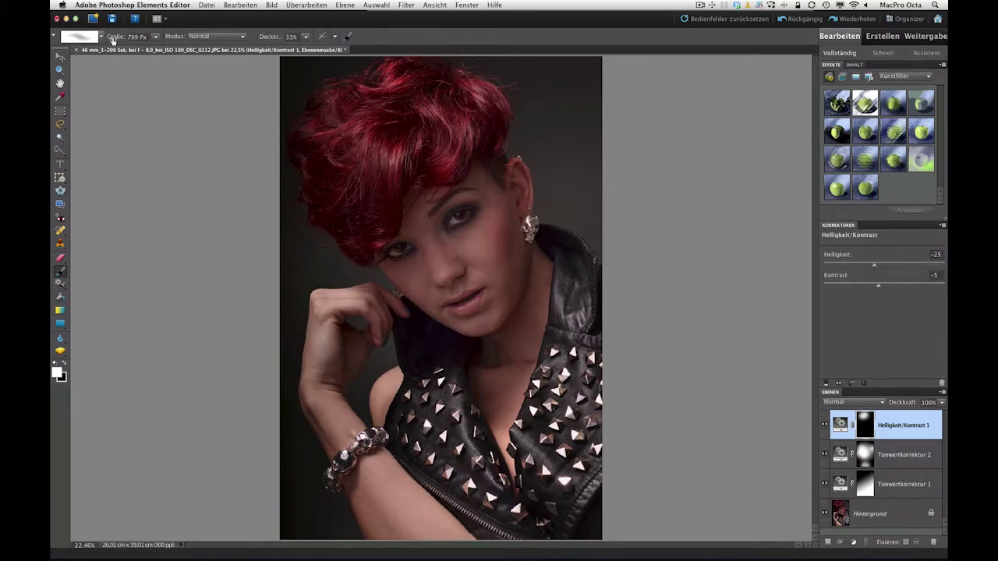
type("611")
mouse_move(367, 141)
left_mouse_down()
mouse_move(386, 167)
mouse_move(421, 86)
mouse_move(440, 156)
mouse_move(467, 109)
mouse_move(438, 157)
mouse_move(473, 97)
mouse_move(435, 159)
mouse_move(367, 149)
mouse_move(398, 163)
mouse_move(359, 128)
mouse_move(393, 79)
mouse_move(374, 103)
mouse_move(386, 174)
mouse_move(356, 127)
mouse_move(370, 157)
mouse_move(326, 138)
left_mouse_up()
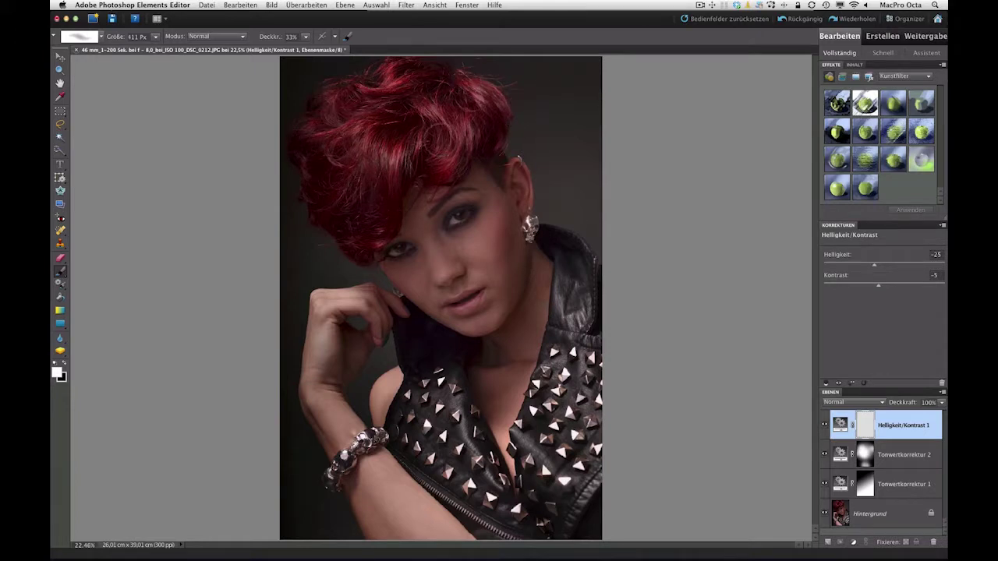
key("ctrl+i")
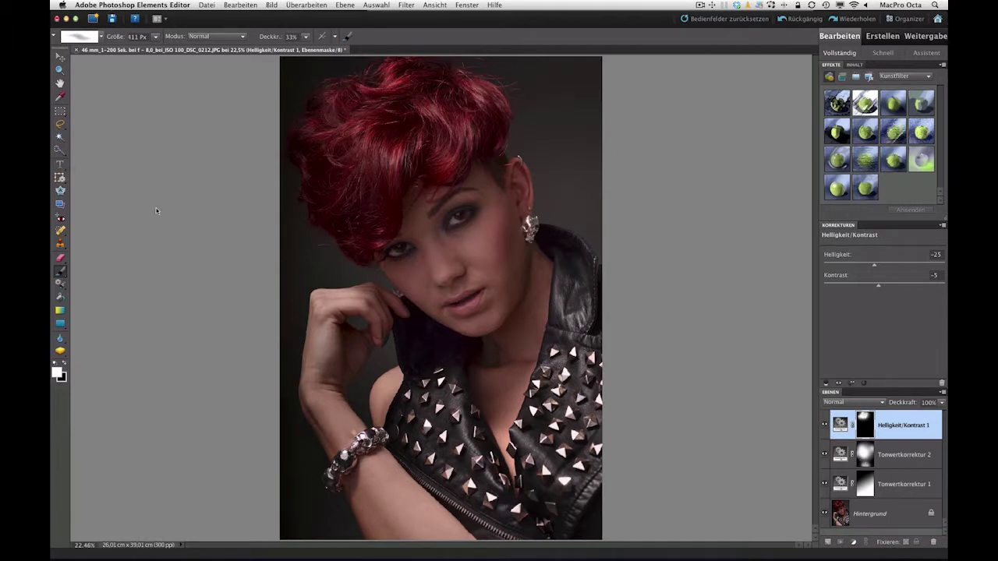
left_click(61, 312)
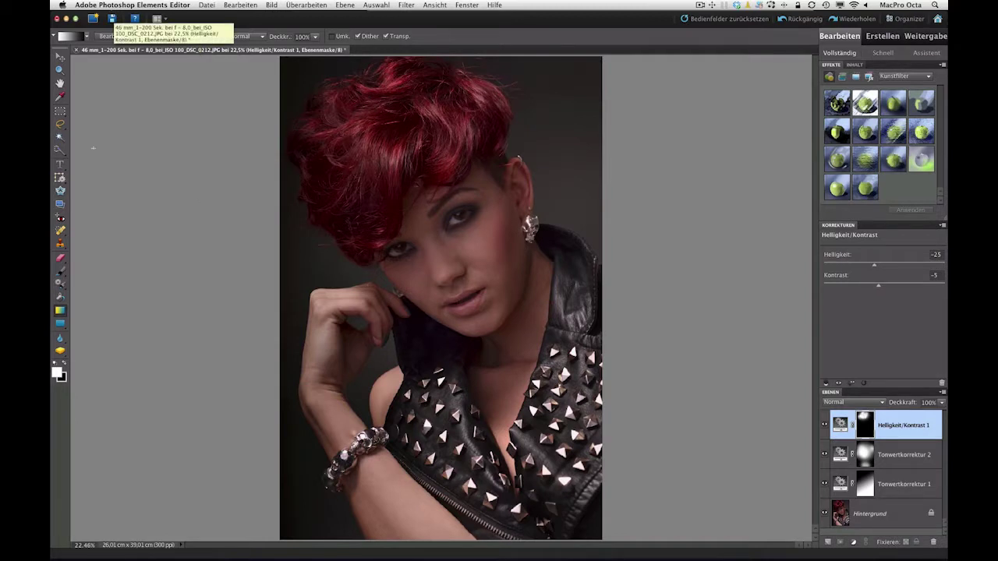
left_click(60, 271)
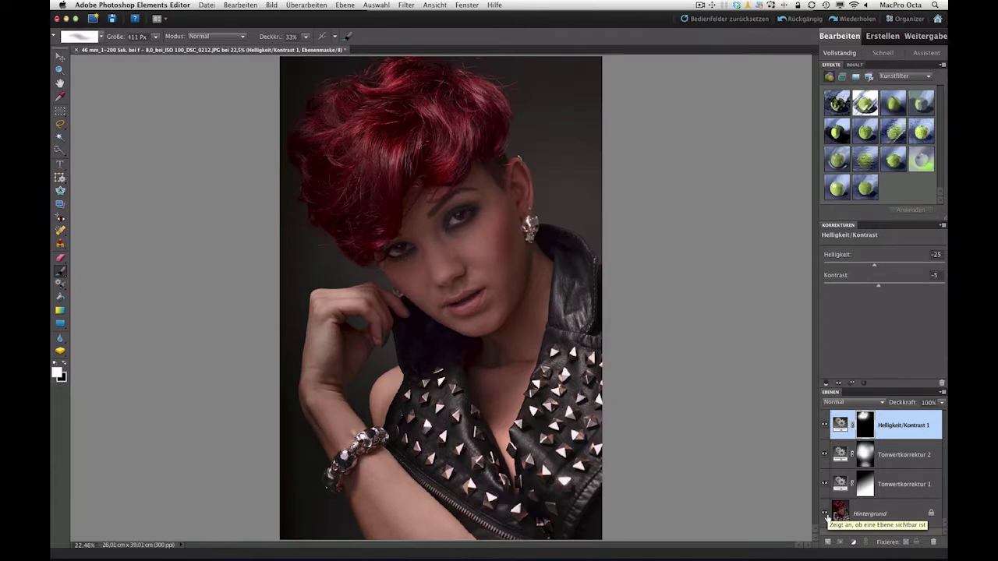
Add Tonwertkorrektur 3 with midtones 1,37 and black point 17, zoomed in on the face.
left_click(854, 544)
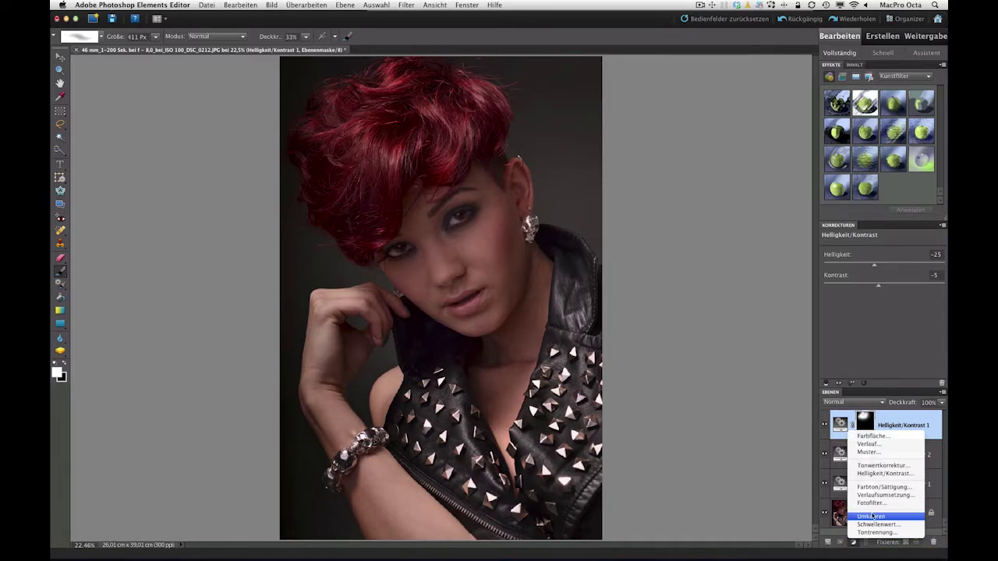
left_click(884, 466)
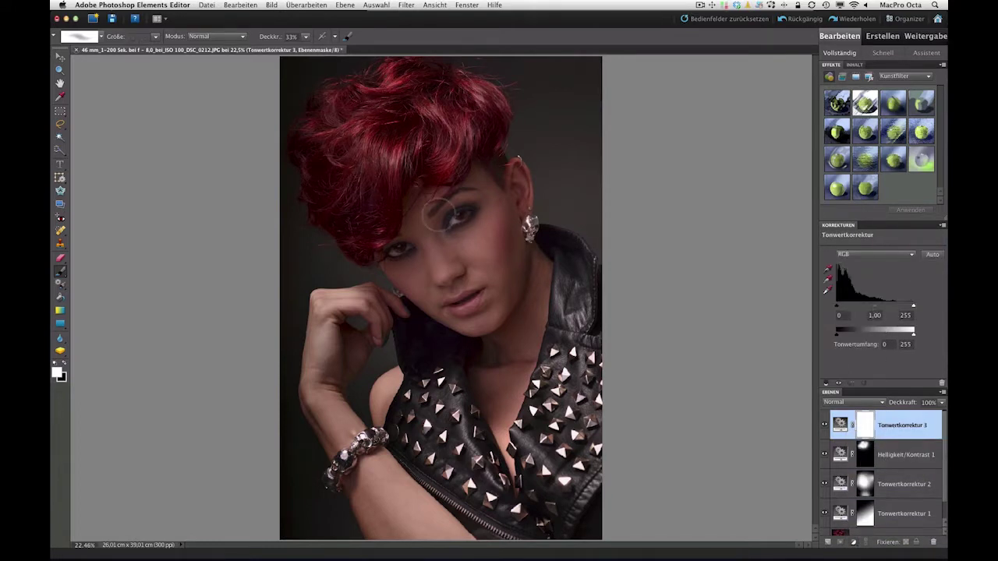
key("z")
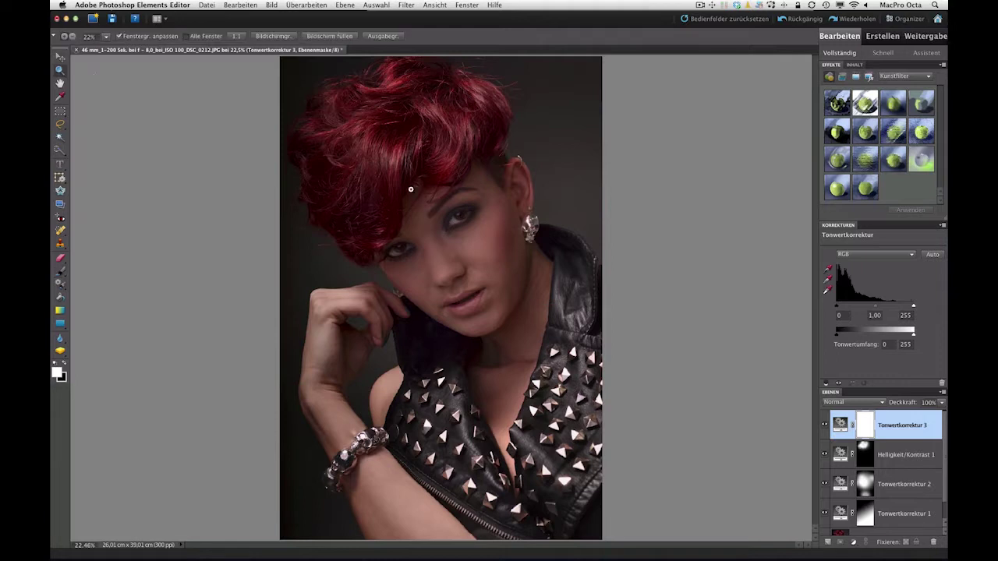
left_click(456, 217)
left_click(436, 301)
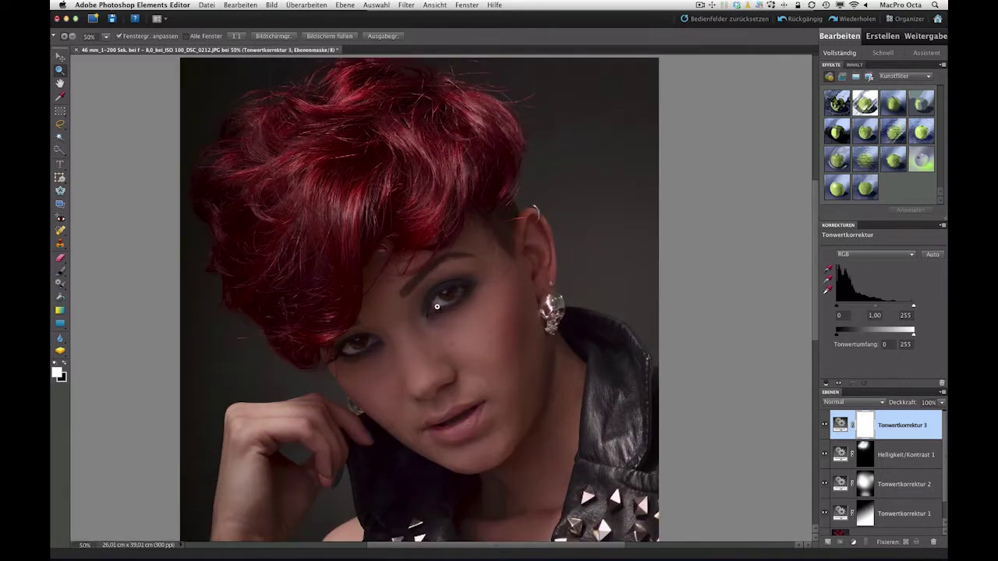
left_click(434, 304)
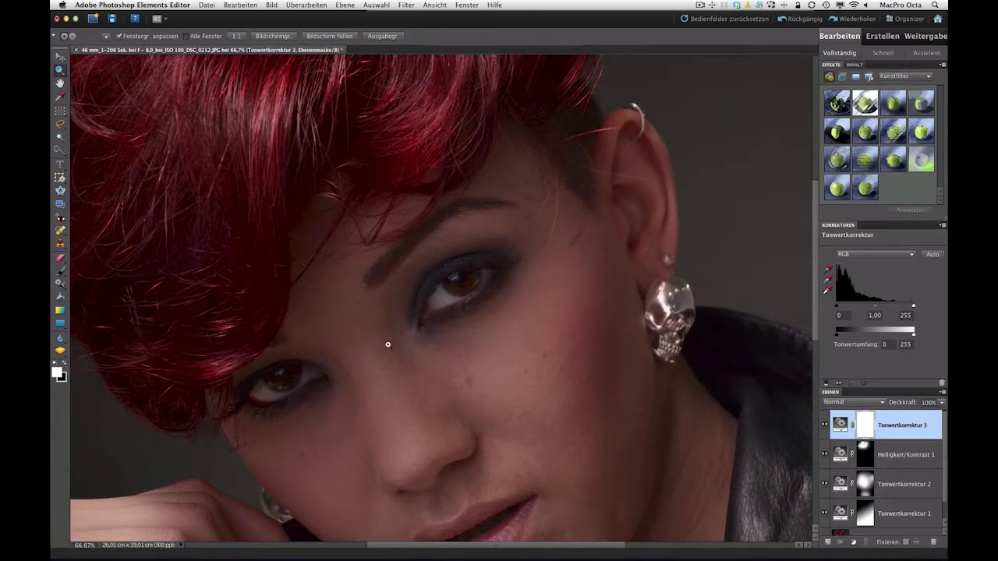
left_click_drag(370, 354, 460, 251)
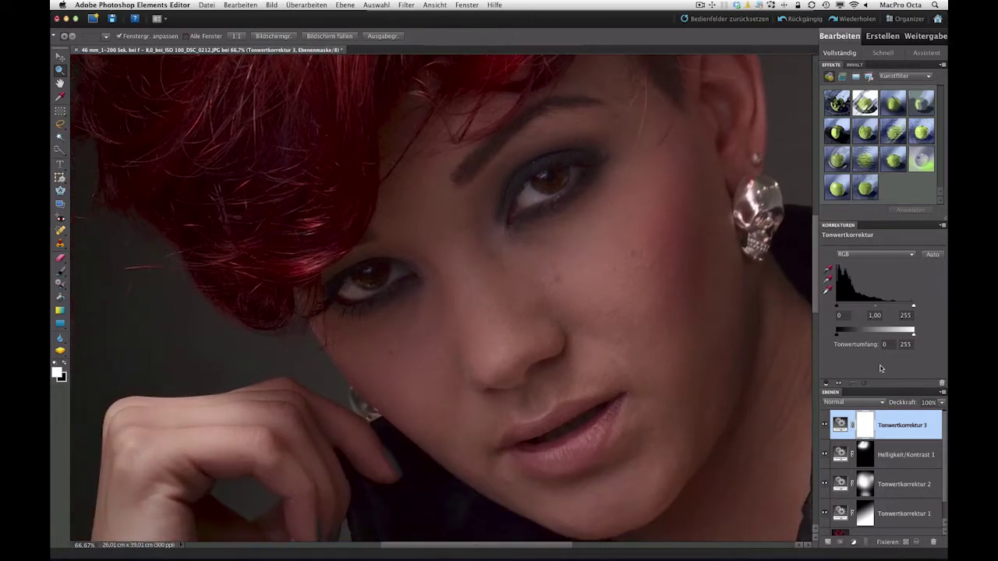
left_click_drag(871, 309, 868, 308)
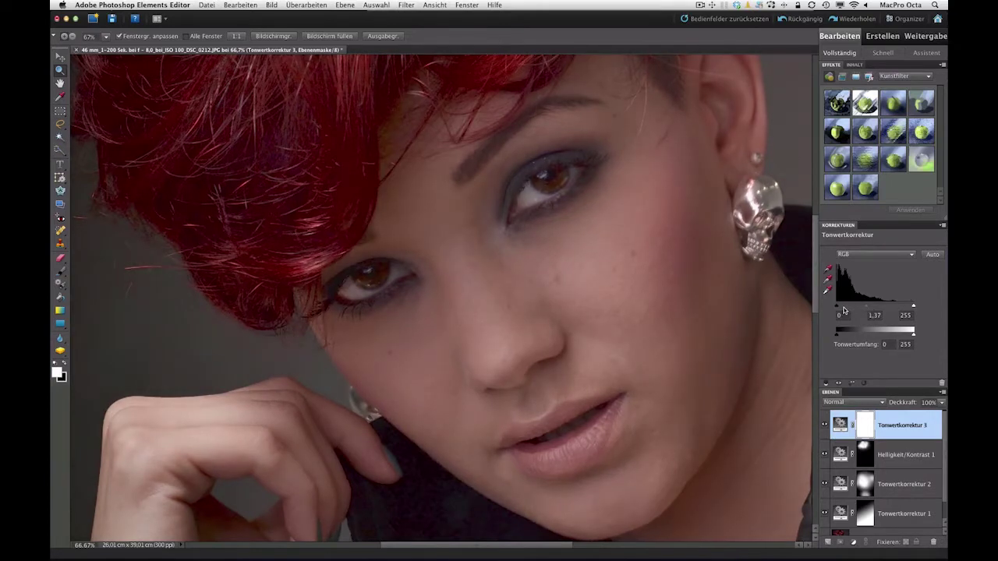
left_click_drag(839, 309, 840, 308)
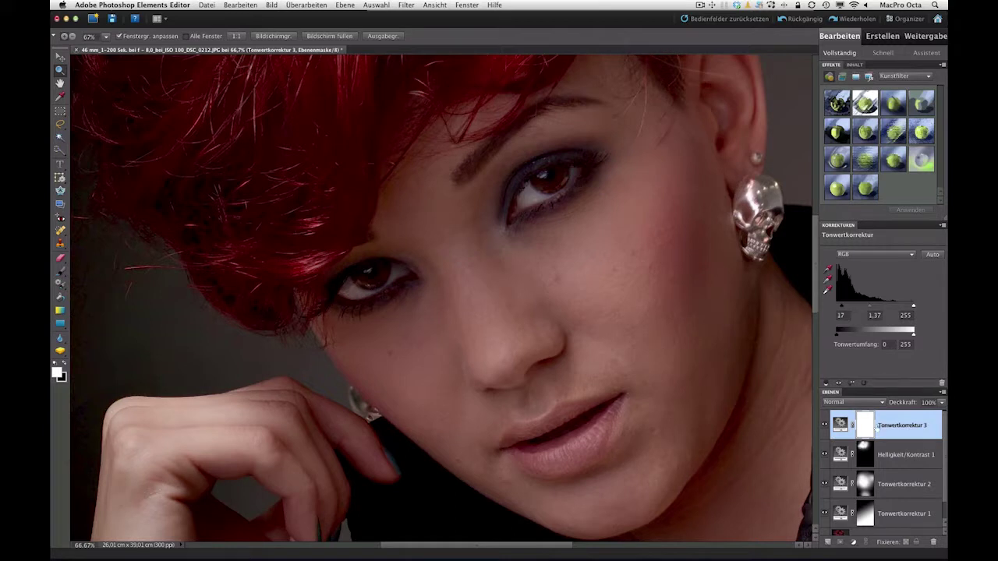
Invert the Tonwertkorrektur 3 mask and paint the eyes back with a 94% opacity brush.
key("ctrl+i")
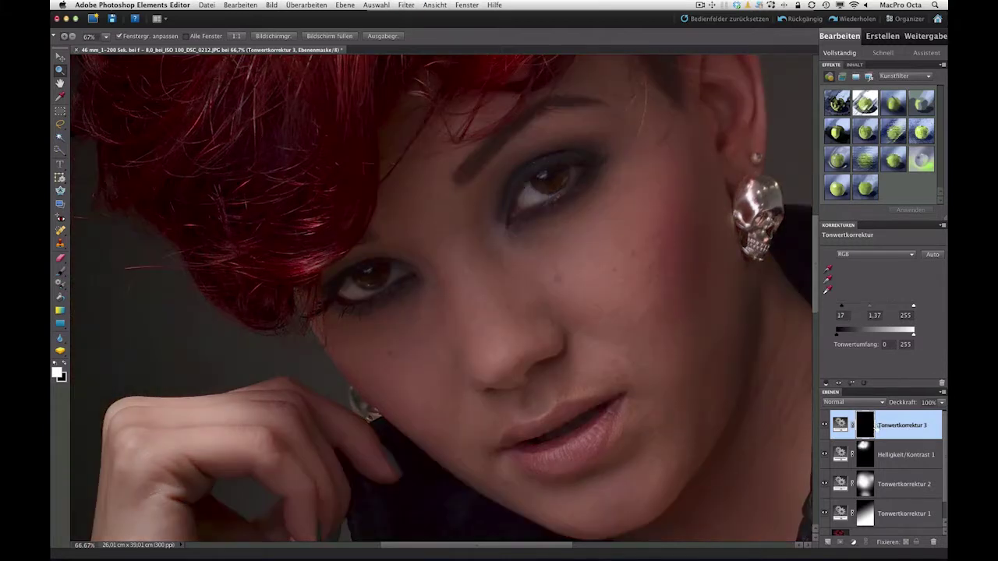
key("b")
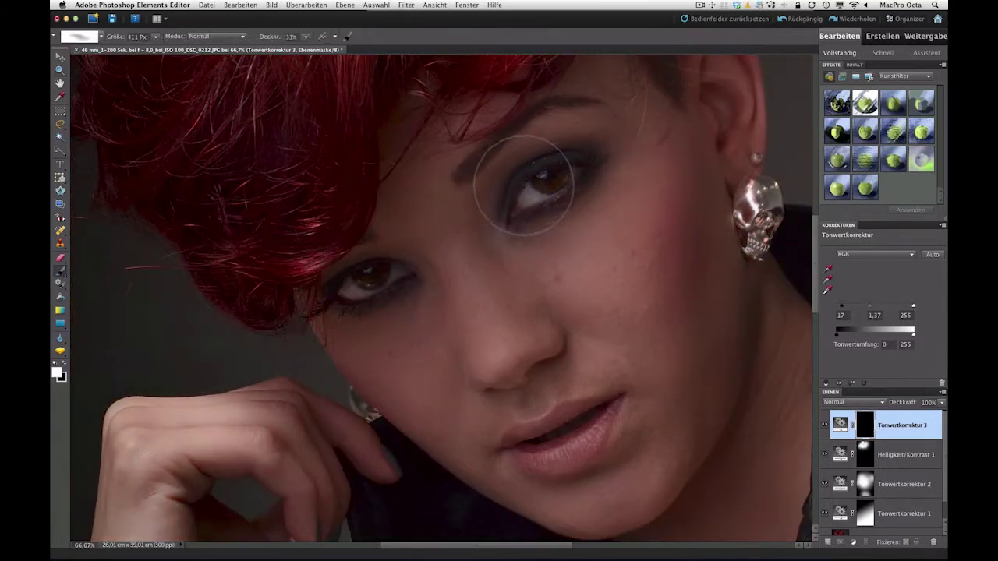
left_click_drag(545, 181, 569, 167)
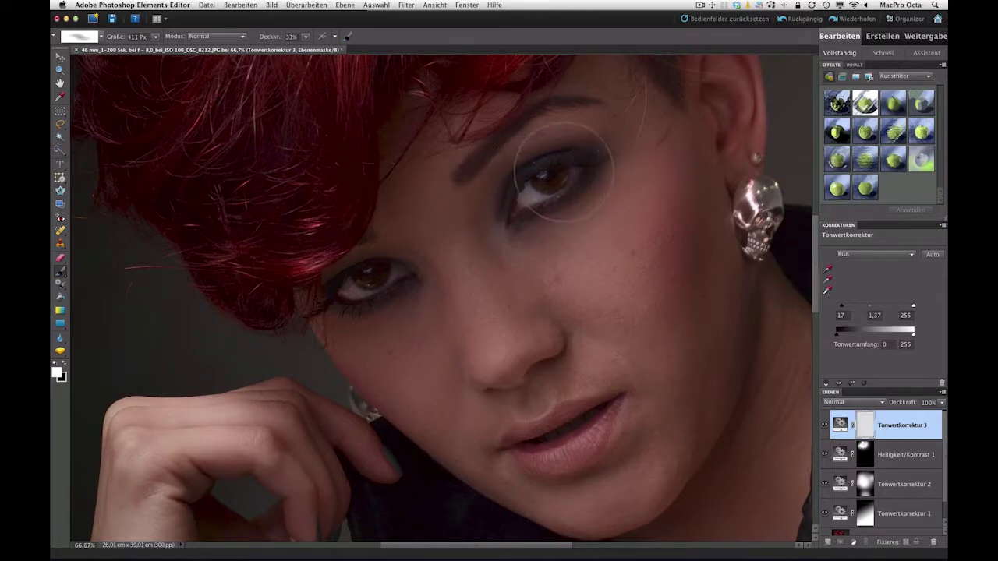
left_click(290, 37)
type("94")
key("Return")
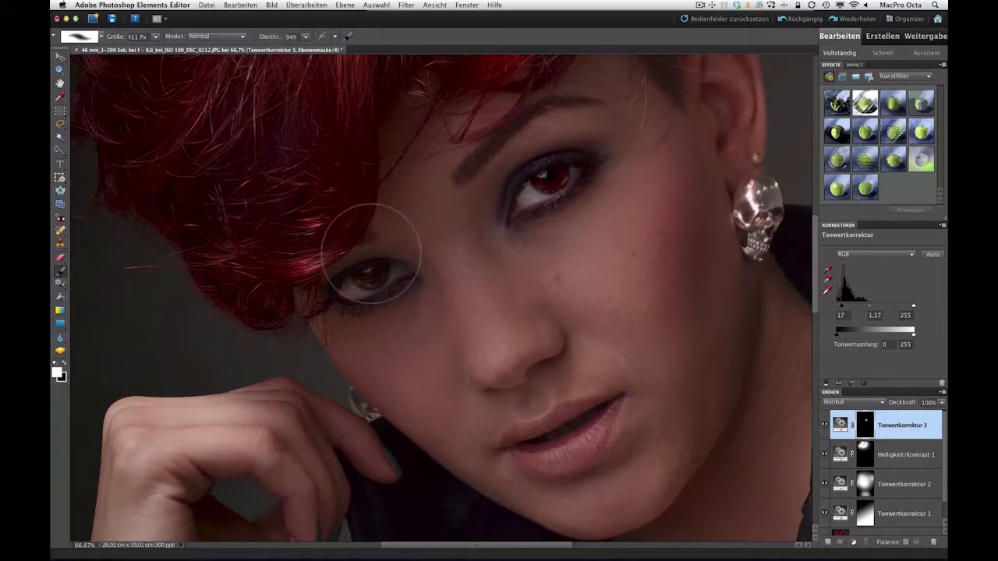
left_click_drag(538, 183, 561, 172)
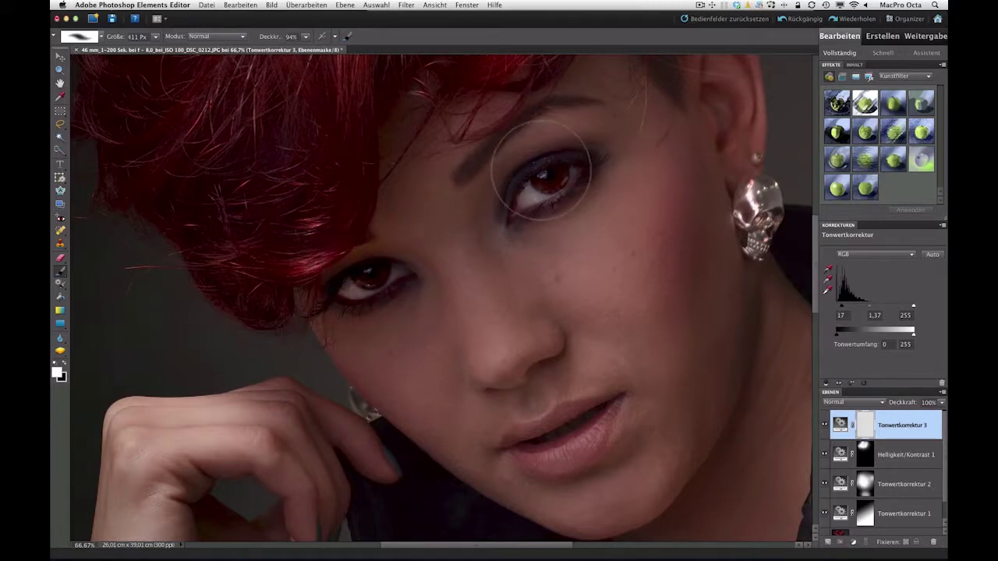
key("ctrl+i")
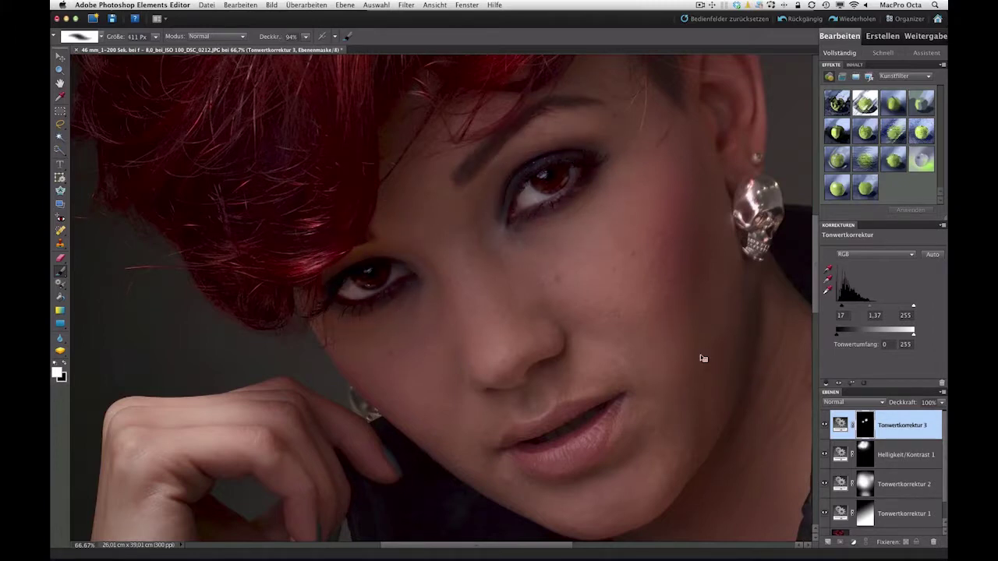
Zoom out to the whole photo and set the layer opacity to 67%.
key("ctrl+minus")
key("ctrl+minus")
key("ctrl+minus")
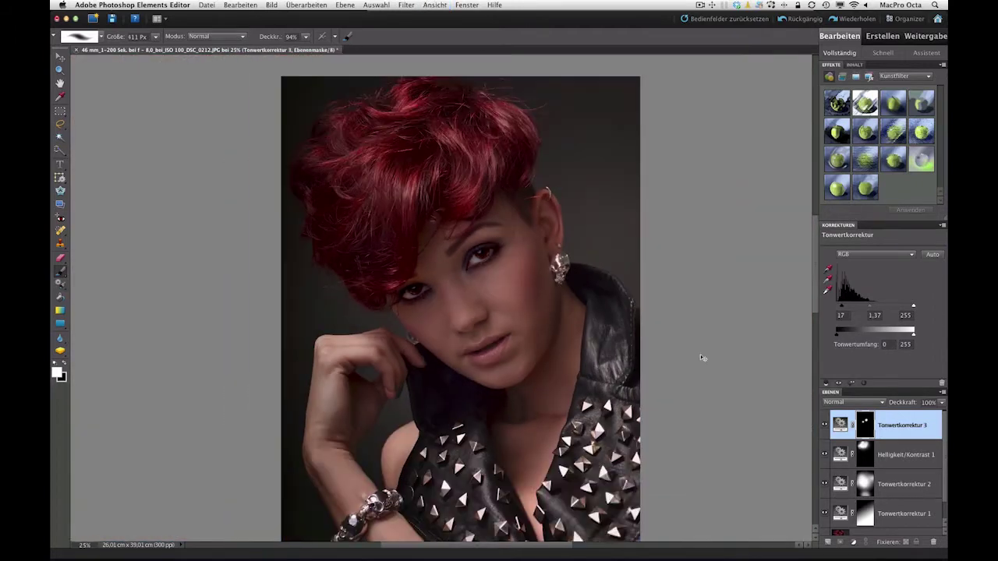
key("ctrl+minus")
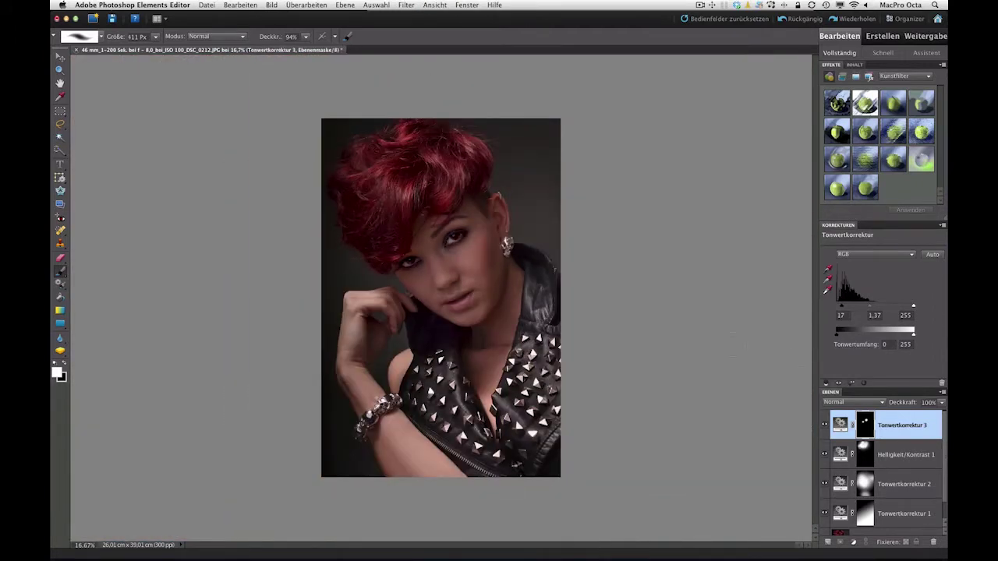
left_click_drag(905, 403, 882, 411)
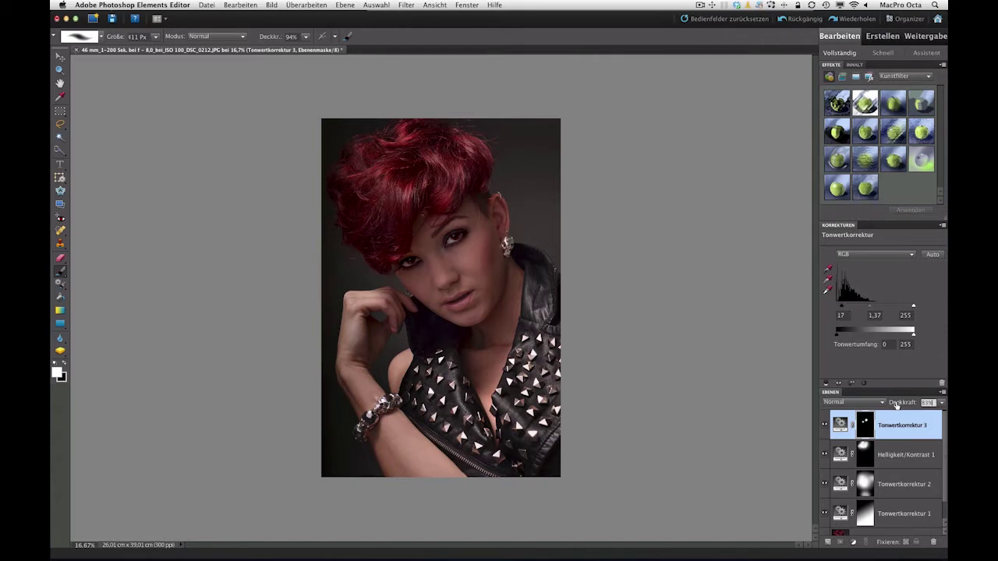